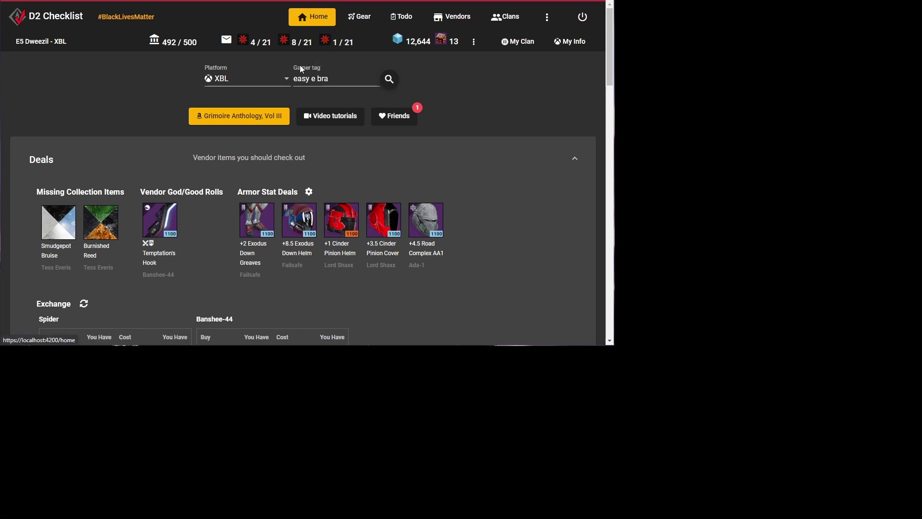
Go to the Gear page and briefly show, then dismiss, the gear tools menu.
click(359, 20)
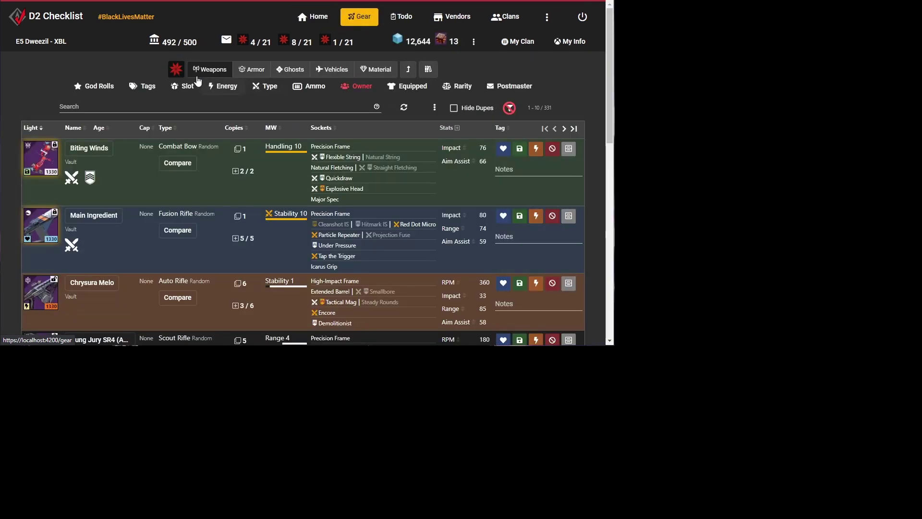
click(177, 69)
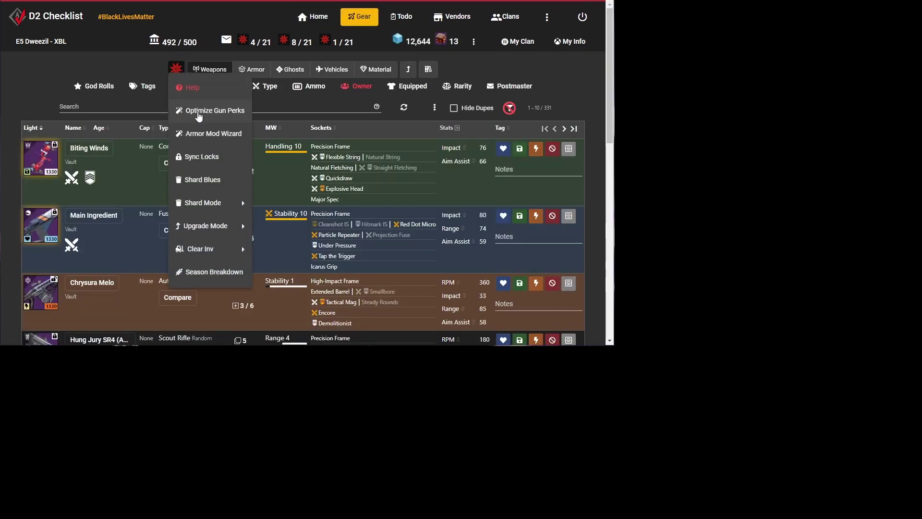
click(178, 70)
click(179, 70)
click(144, 76)
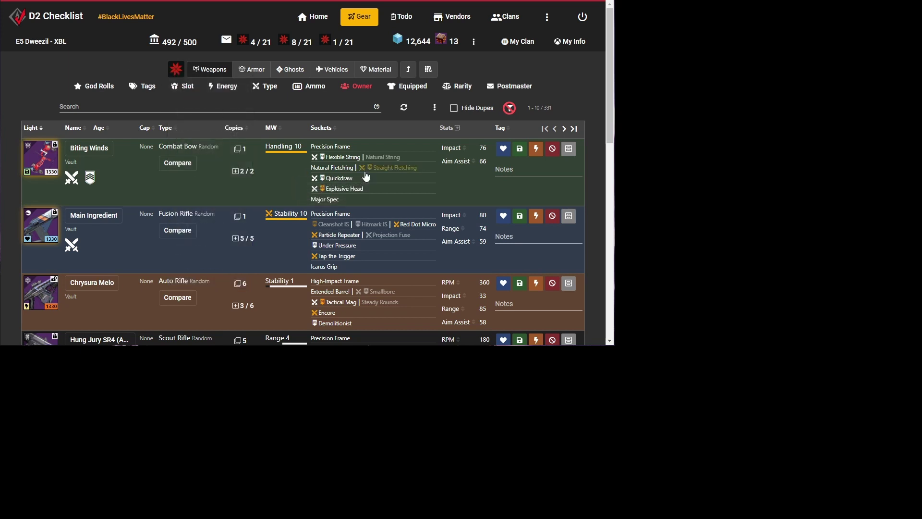
Switch Biting Winds' string perk to Natural String, then back to Flexible String.
mouse_move(387, 162)
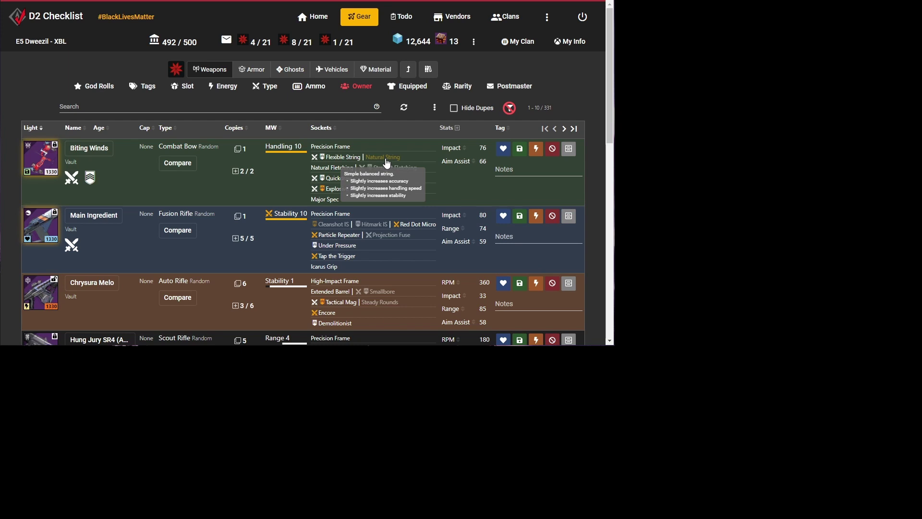
click(386, 162)
click(350, 160)
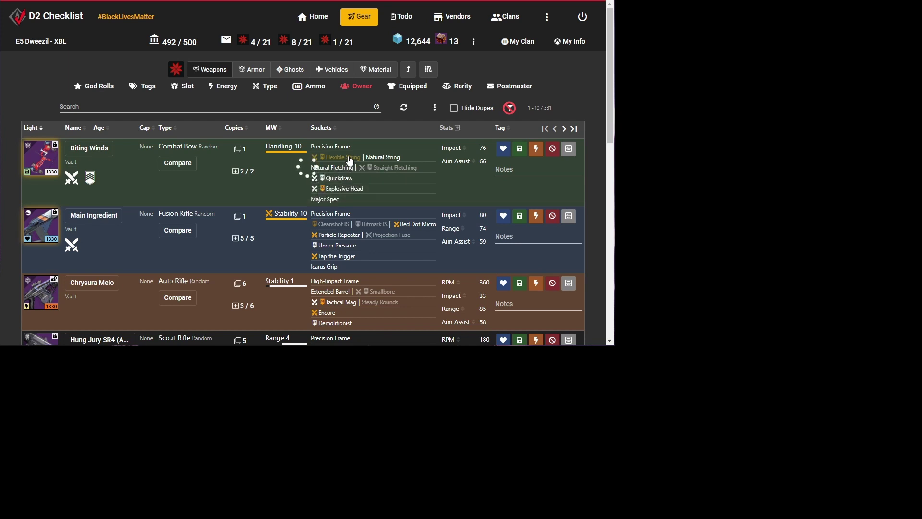
Show armor sorted by Energy and give Holdfast Boots a Minor Discipline Mod.
click(250, 72)
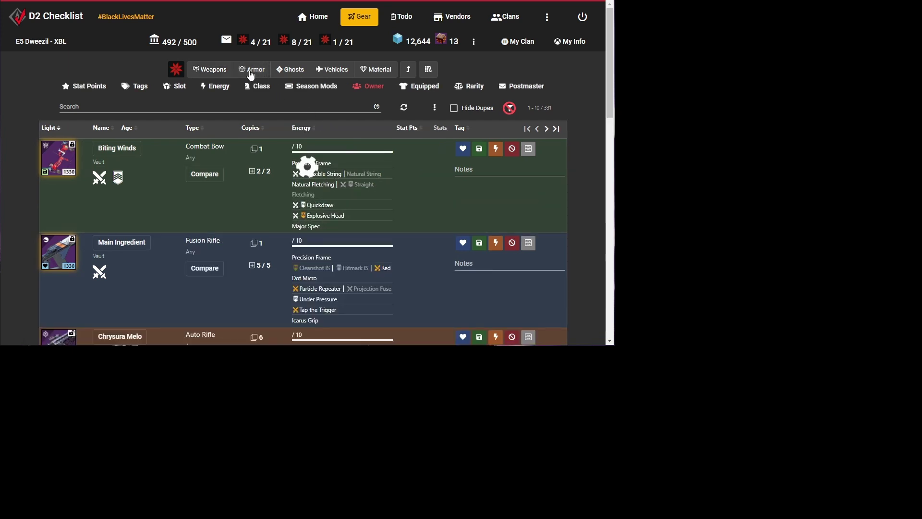
click(285, 131)
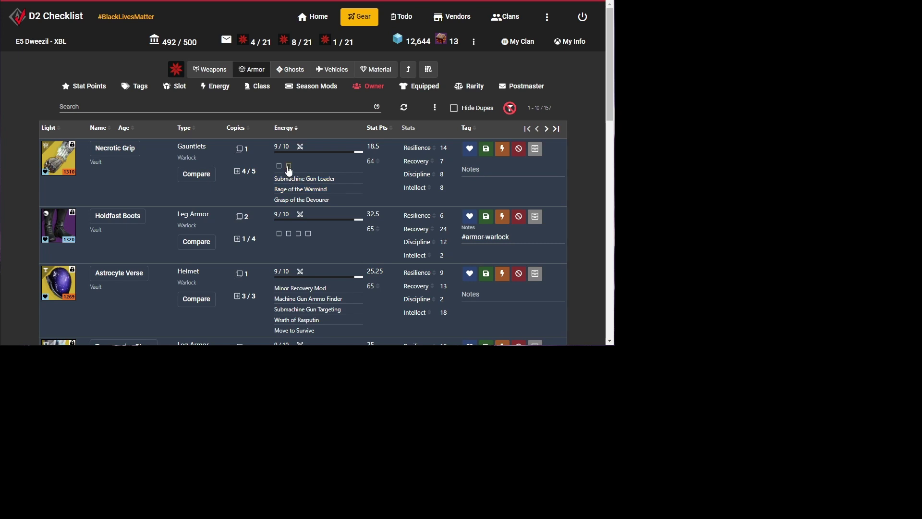
click(281, 238)
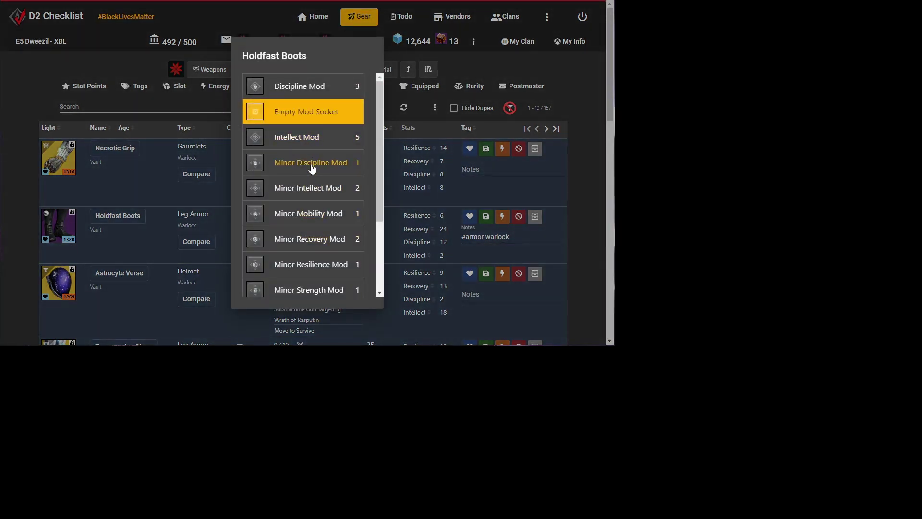
click(315, 166)
click(389, 177)
Empty the Necrotic Grip socket that held Submachine Gun Loader.
scroll(385, 181, down, 3)
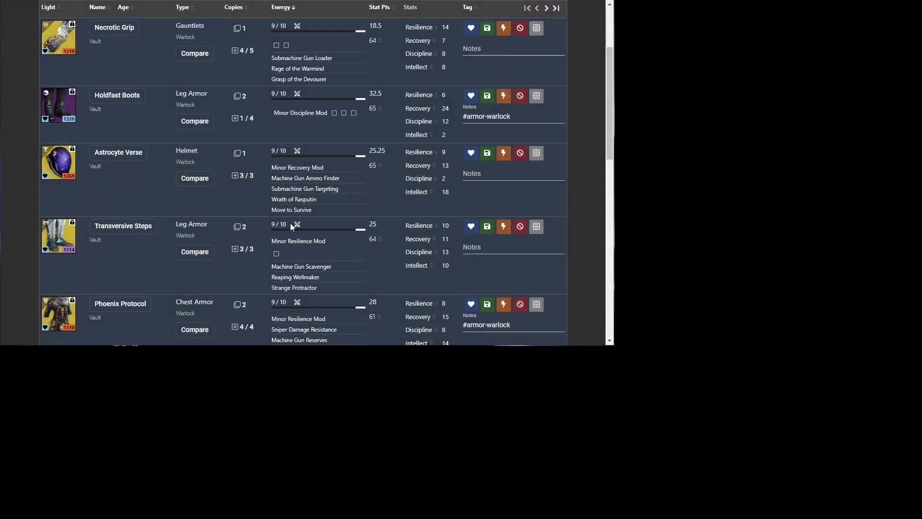
click(305, 58)
scroll(313, 123, down, 8)
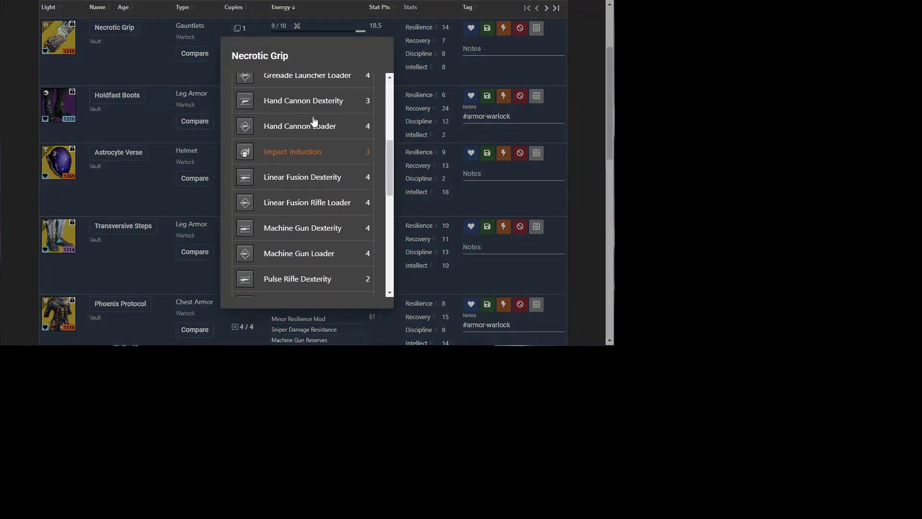
scroll(314, 128, up, 7)
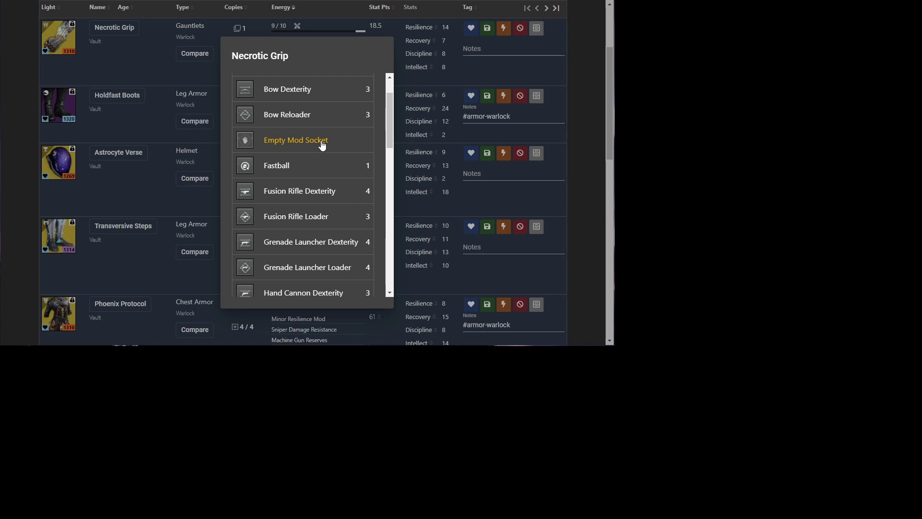
click(321, 144)
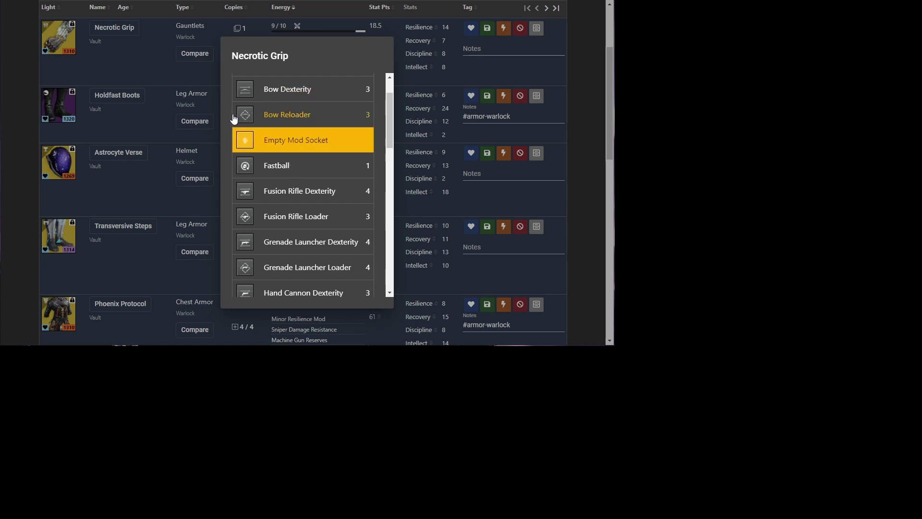
scroll(231, 115, up, 2)
Return to weapons, exclude the first rarity in the filter, and sort by Light.
click(179, 79)
scroll(191, 116, up, 3)
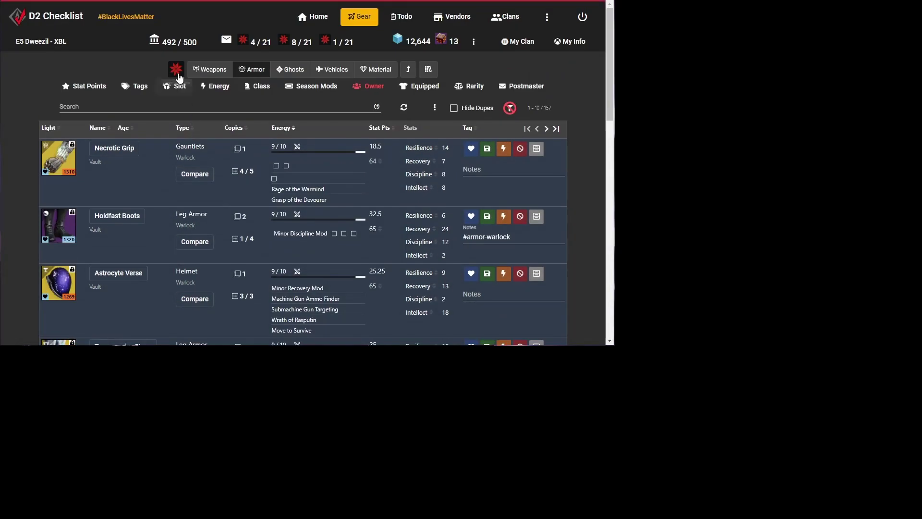
click(209, 70)
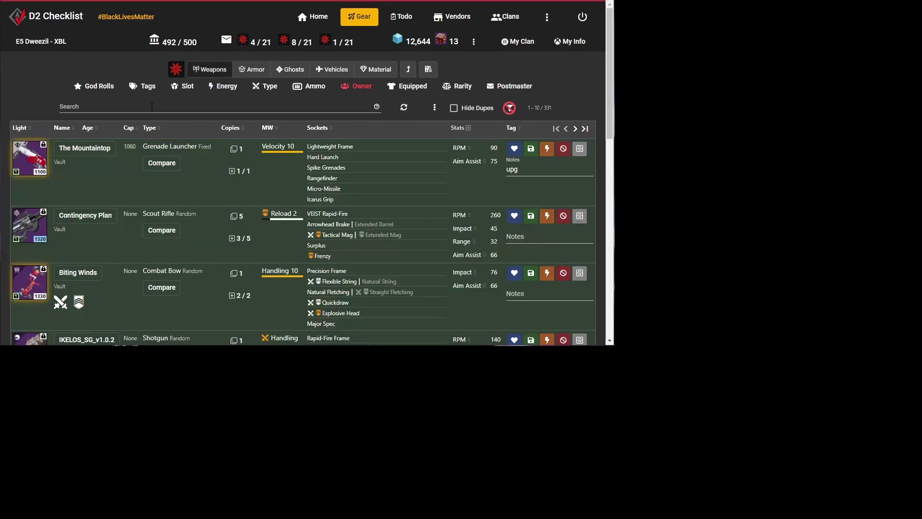
click(152, 106)
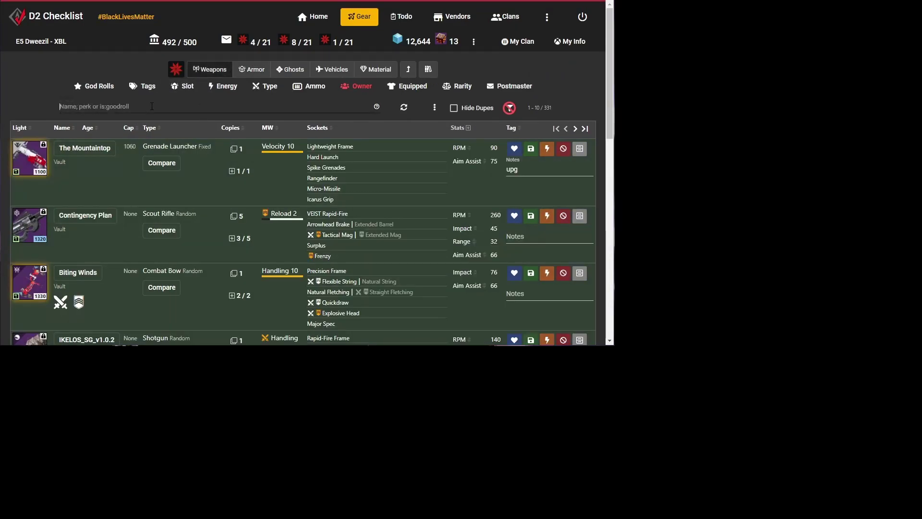
click(470, 96)
click(468, 134)
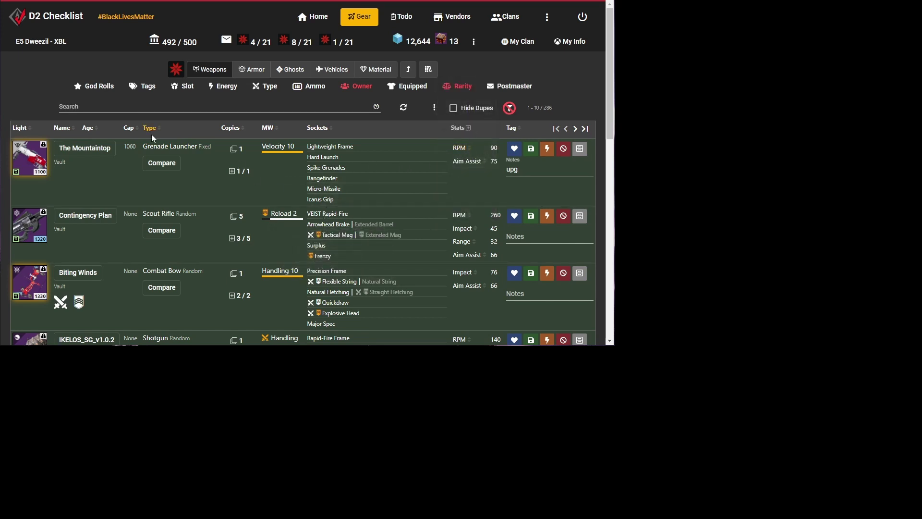
click(22, 129)
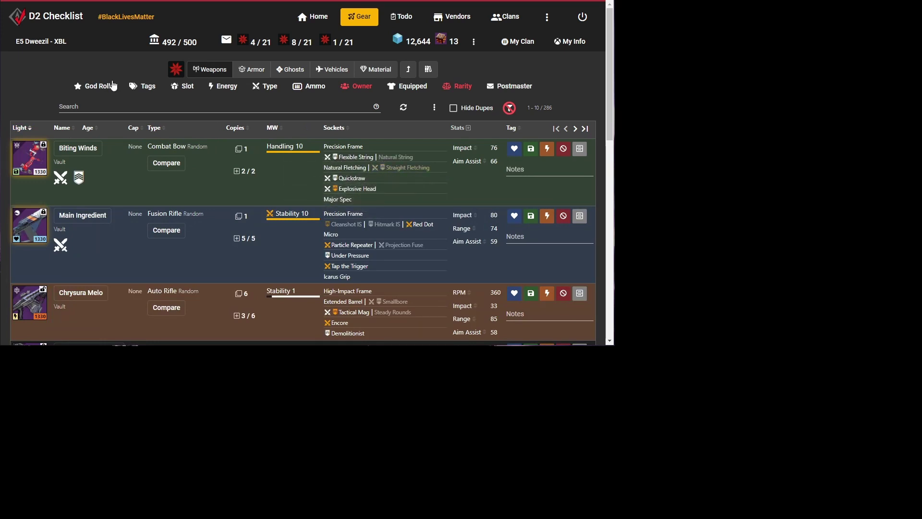
Search 'fixme', set Chrysura Melo to Smallbore, refresh, and give Biting Winds Straight Fletching.
click(125, 107)
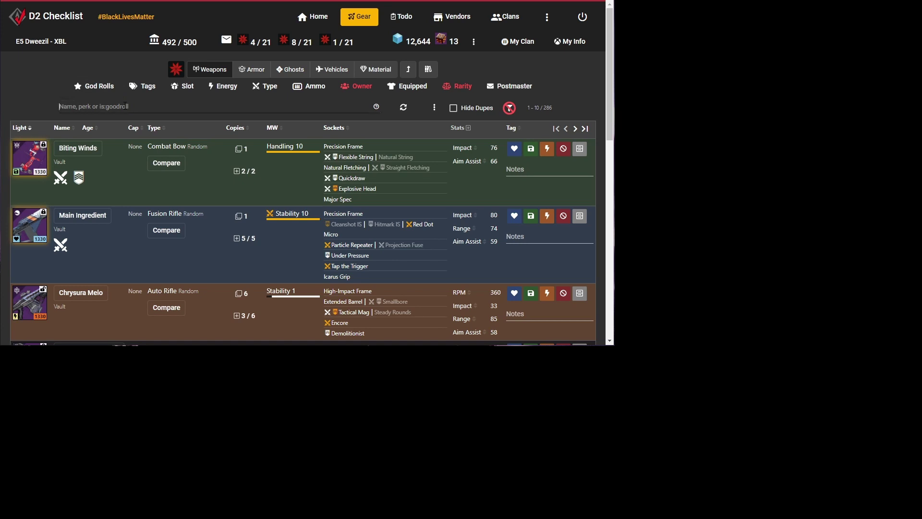
text(fixme)
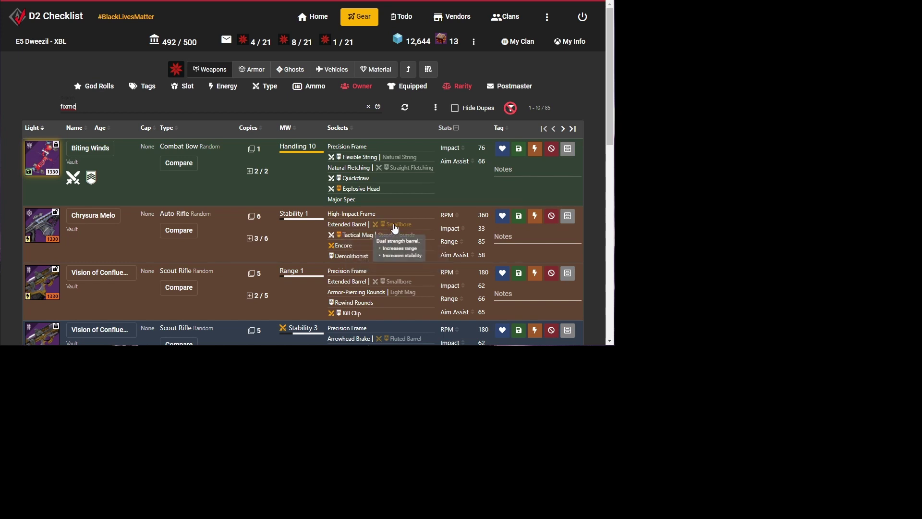
click(394, 226)
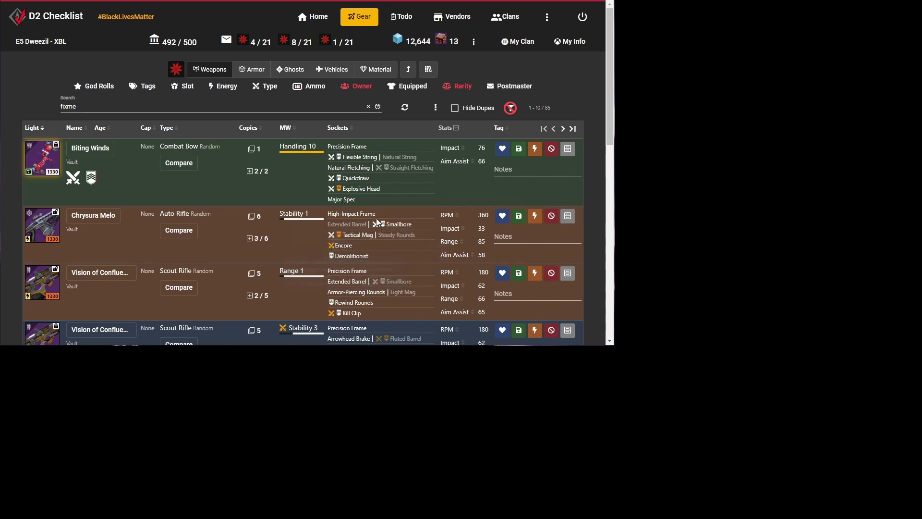
click(405, 107)
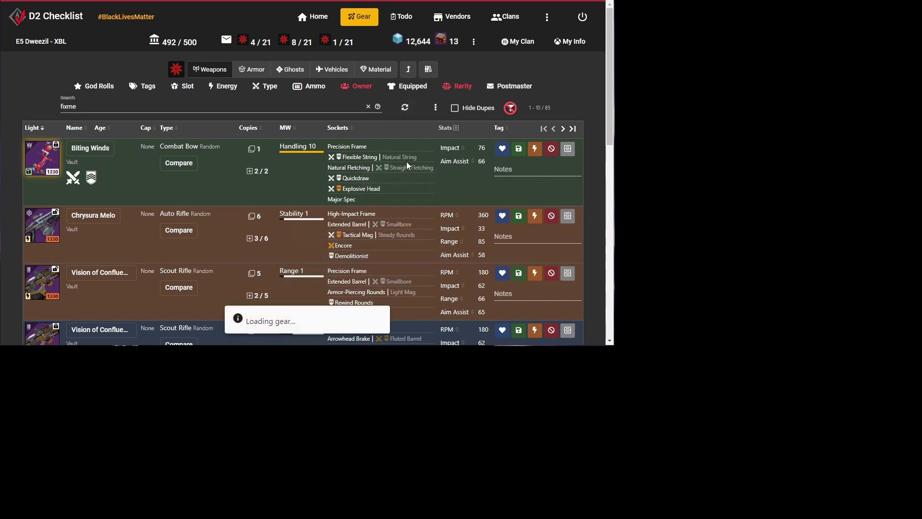
click(406, 166)
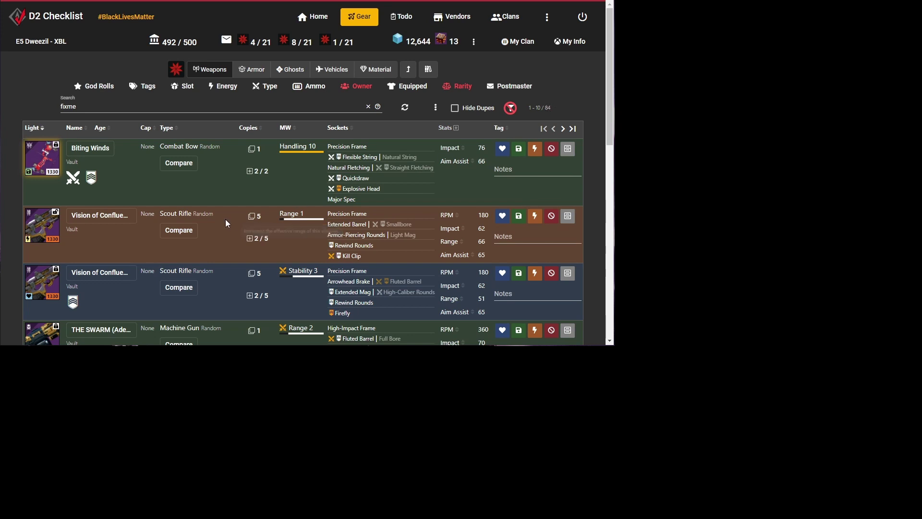
mouse_move(330, 234)
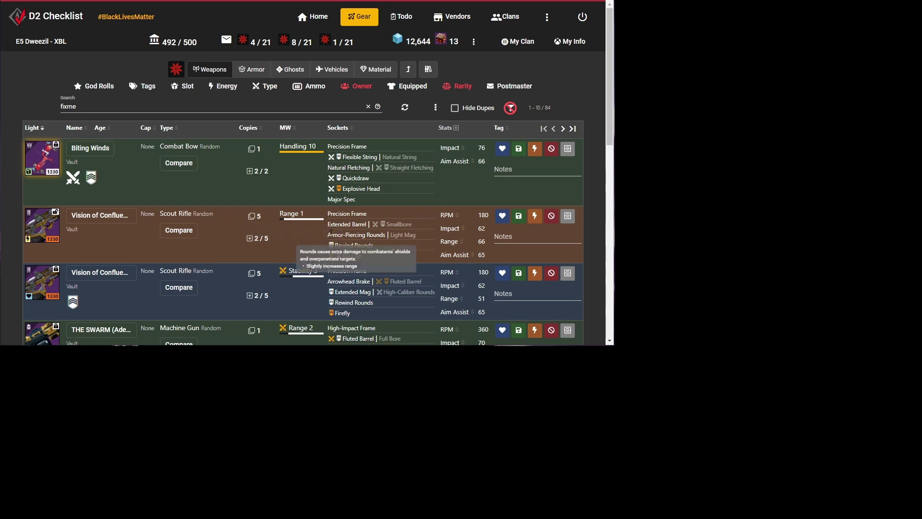
Run Optimize Gun Perks and apply Fix Perks to all suboptimal guns.
click(175, 72)
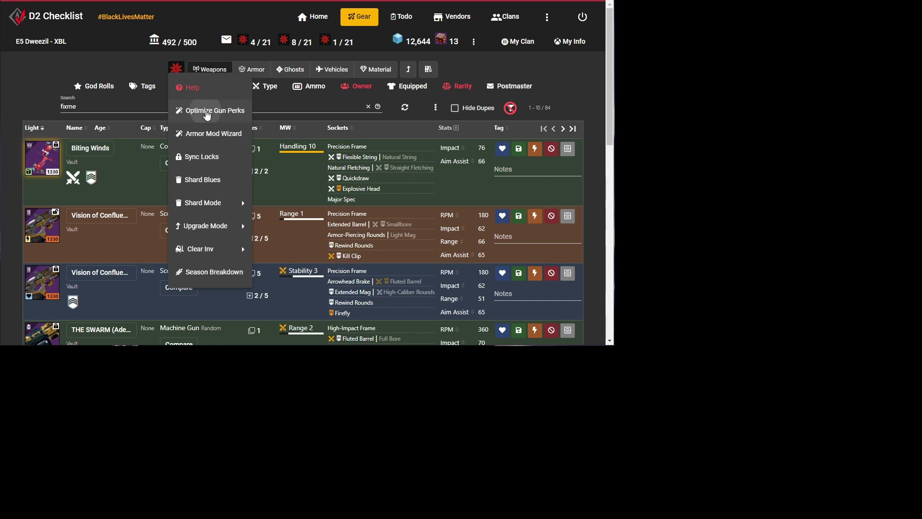
click(206, 113)
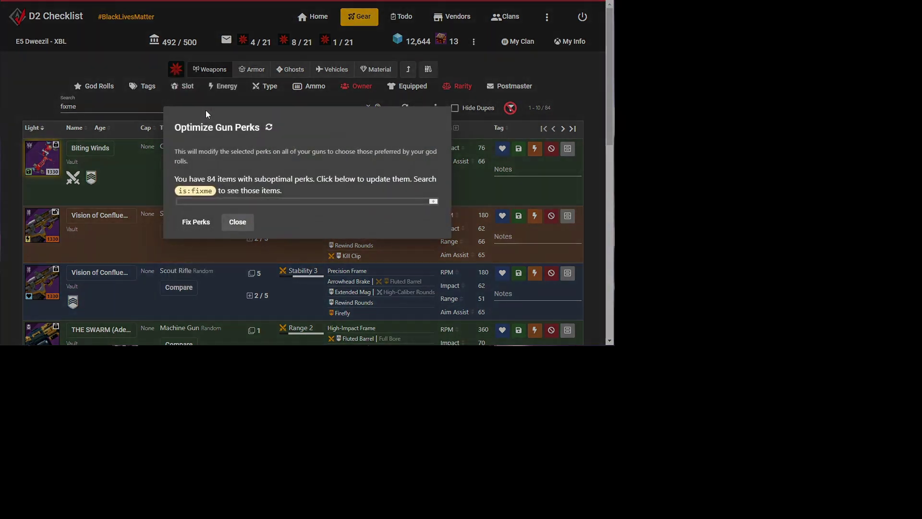
click(192, 226)
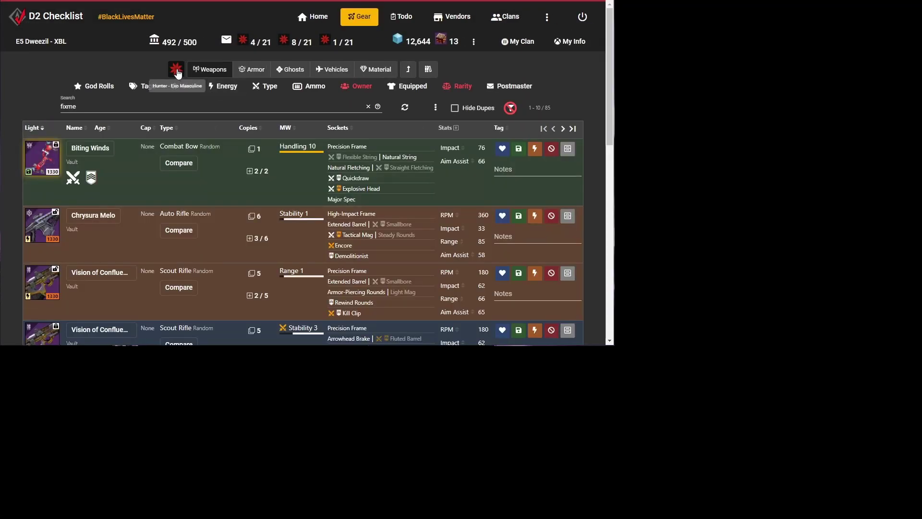
Preview the Armor Mod Wizard from the gear tools menu.
click(178, 72)
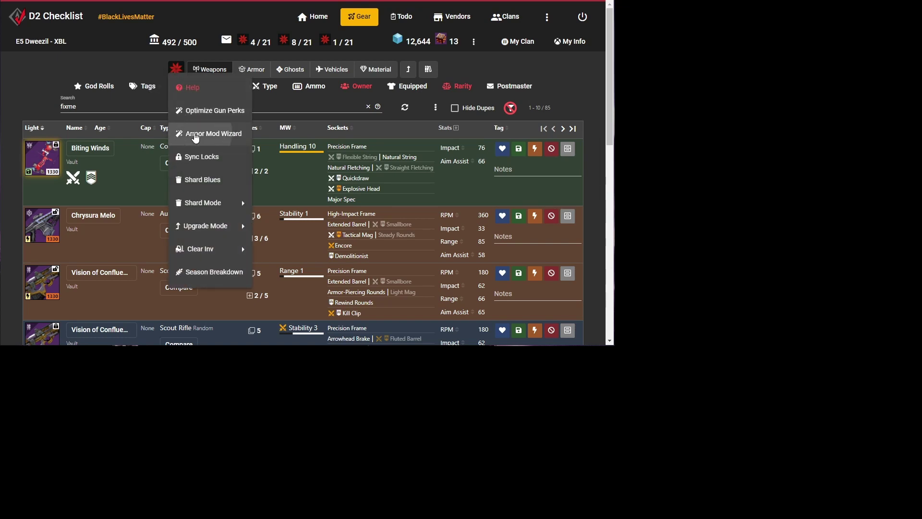
click(194, 133)
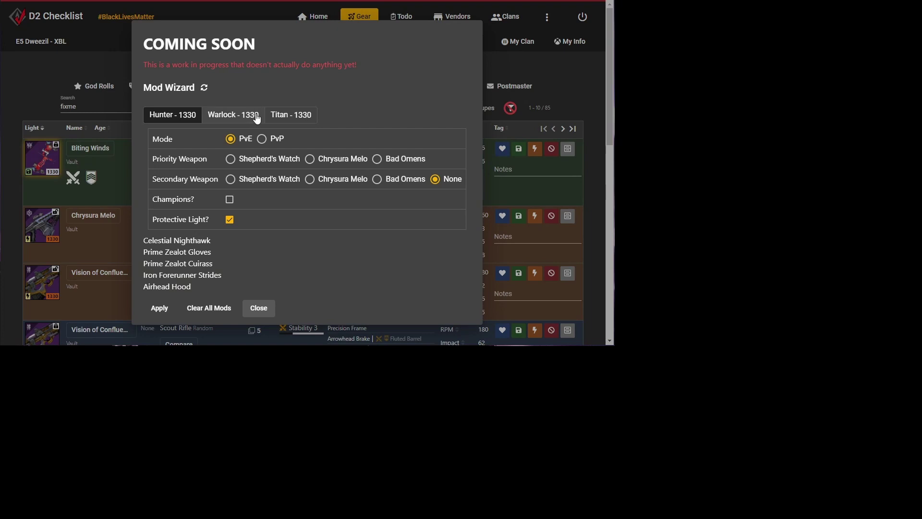